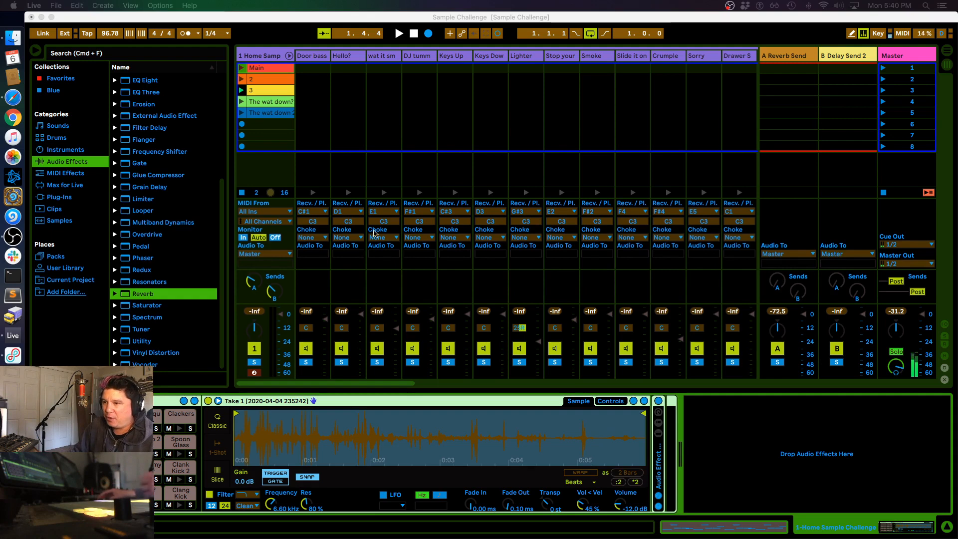
Add an empty Audio Effect Rack at the end of the selected pad's device chain
{"action": "scroll", "coordinate": [189, 134], "scroll_direction": "up", "scroll_amount": 5}
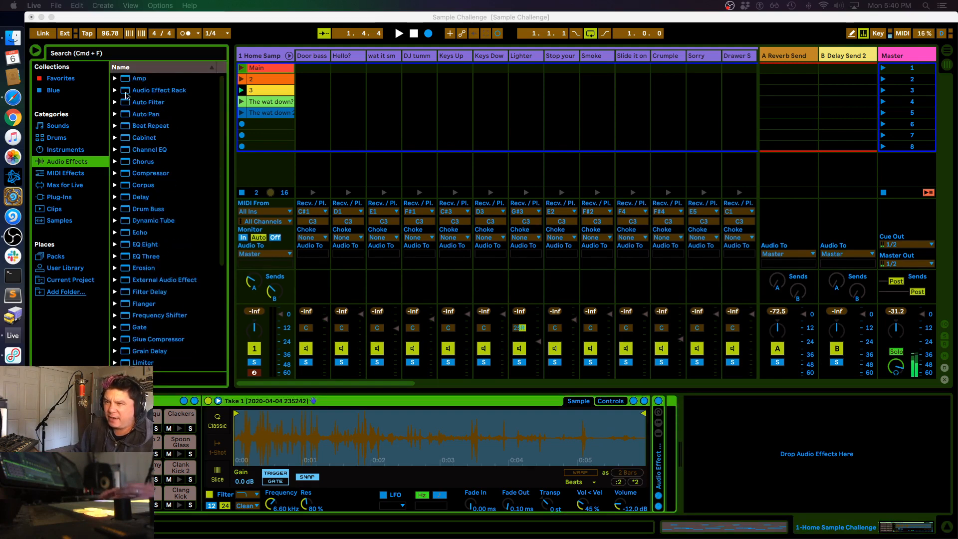
{"action": "left_click", "coordinate": [203, 113]}
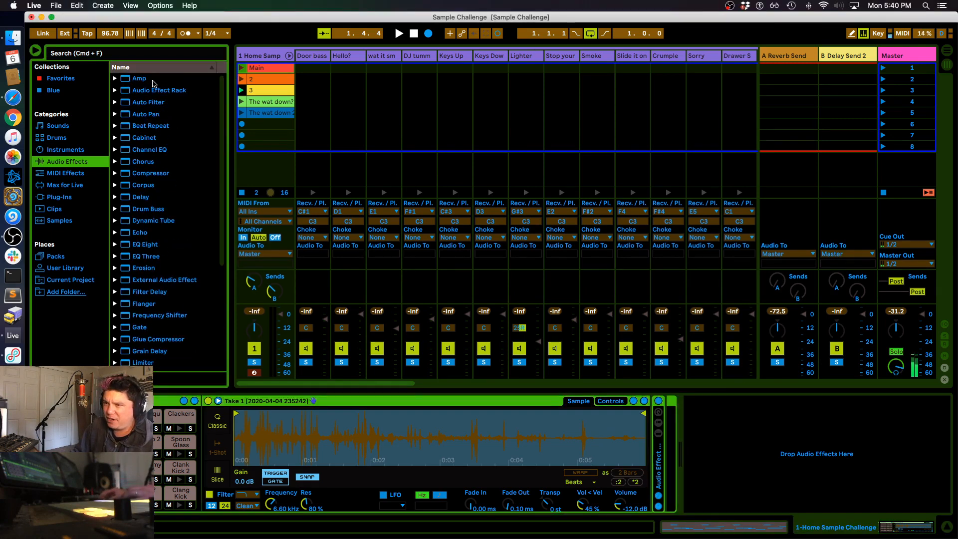
{"action": "left_click_drag", "start_coordinate": [125, 93], "coordinate": [744, 453]}
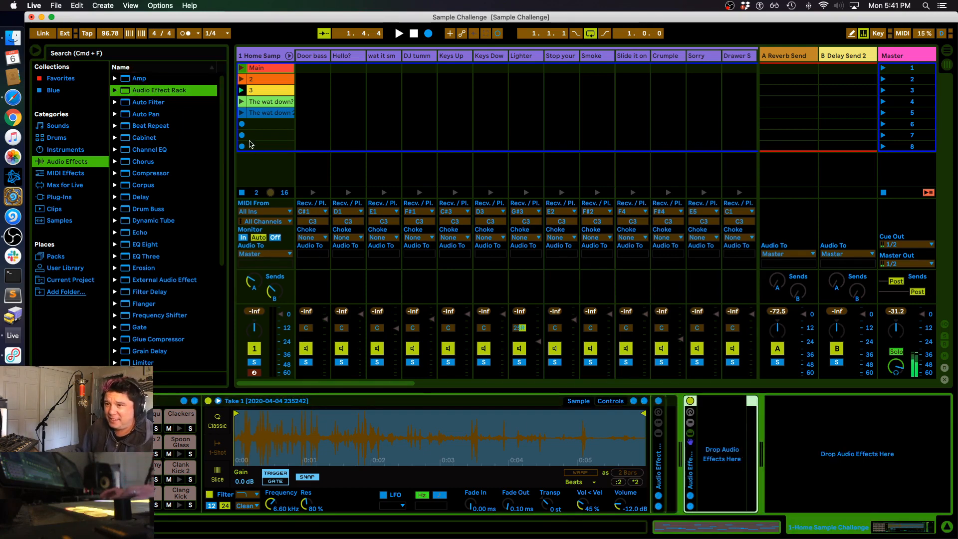
Search the browser for LFO and place the Max for Live LFO audio effect inside the empty rack
{"action": "left_click", "coordinate": [96, 53]}
{"action": "type", "text": "LFO"}
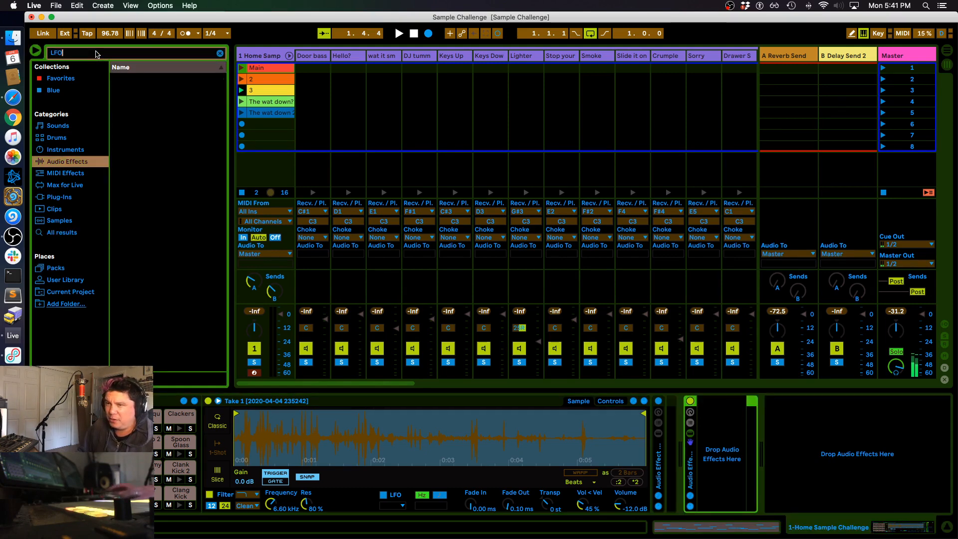
{"action": "left_click", "coordinate": [70, 186]}
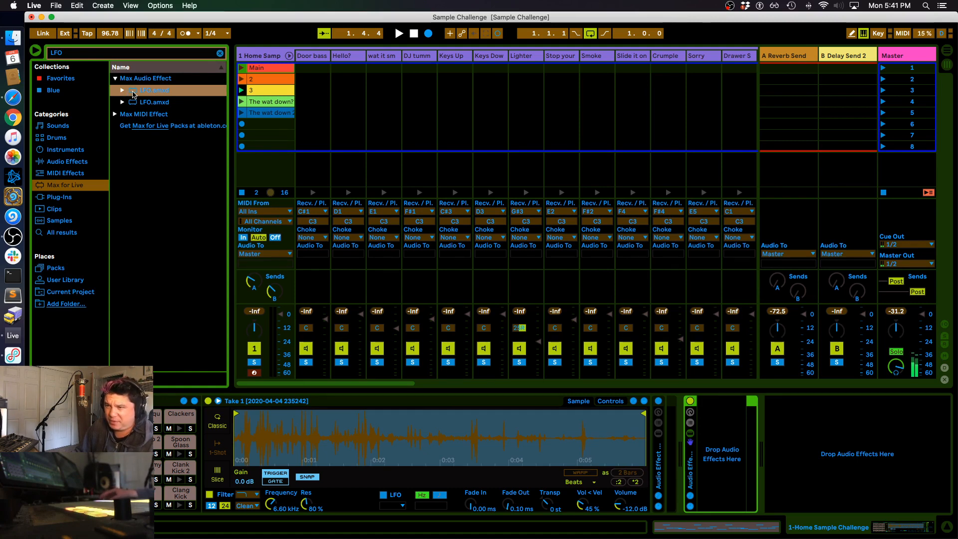
{"action": "left_click_drag", "start_coordinate": [134, 95], "coordinate": [685, 415]}
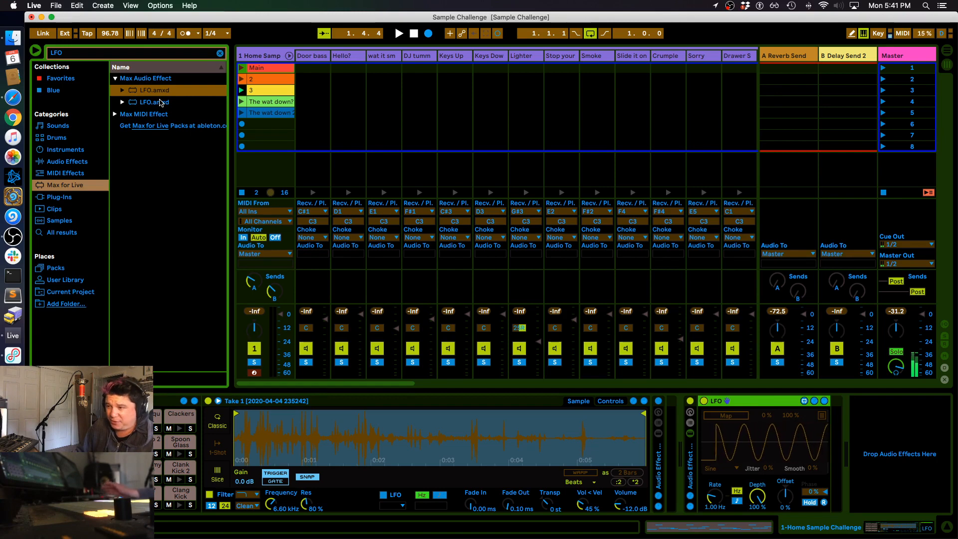
{"action": "left_click", "coordinate": [719, 415]}
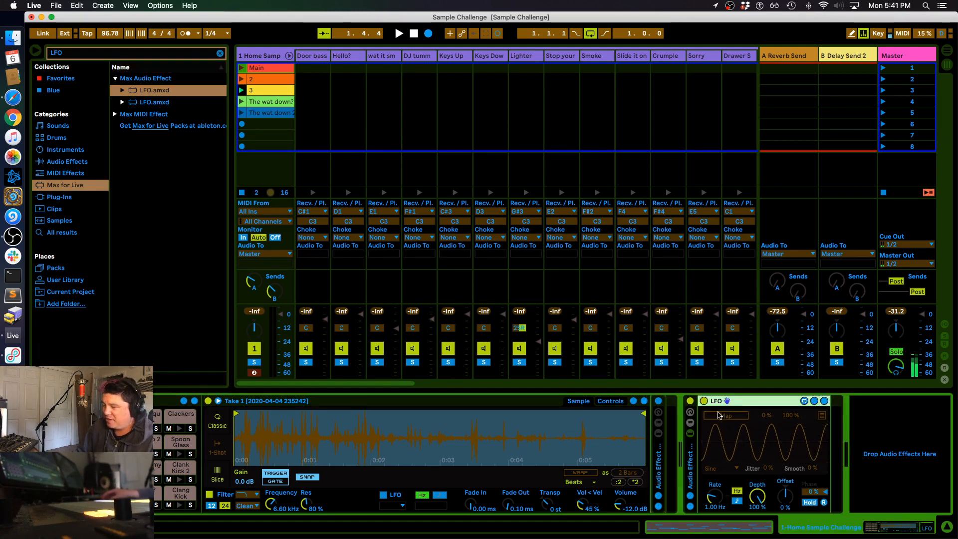
{"action": "left_click", "coordinate": [265, 230]}
{"action": "scroll", "coordinate": [264, 229], "scroll_direction": "right", "scroll_amount": 1}
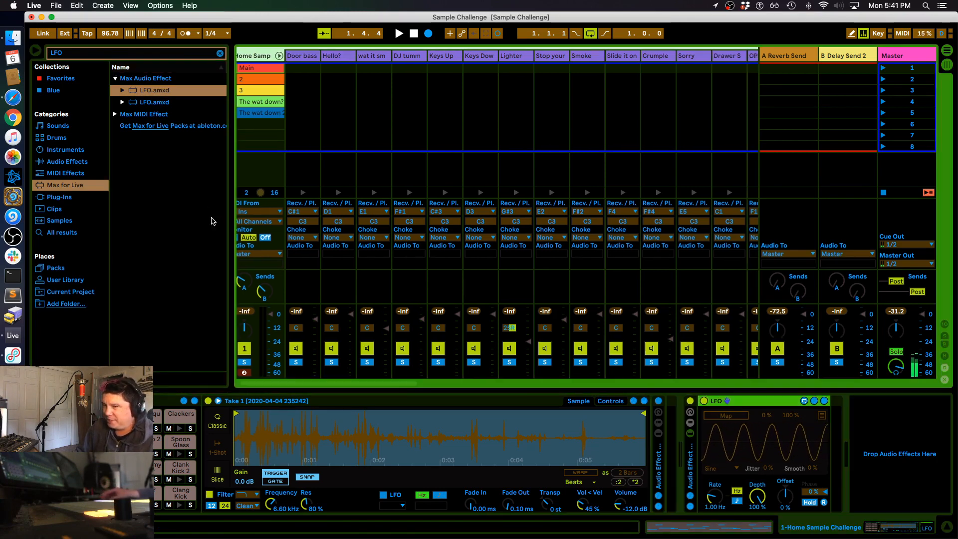
Clear the browser search and add a Reverb audio effect after the LFO device
{"action": "left_click", "coordinate": [64, 198]}
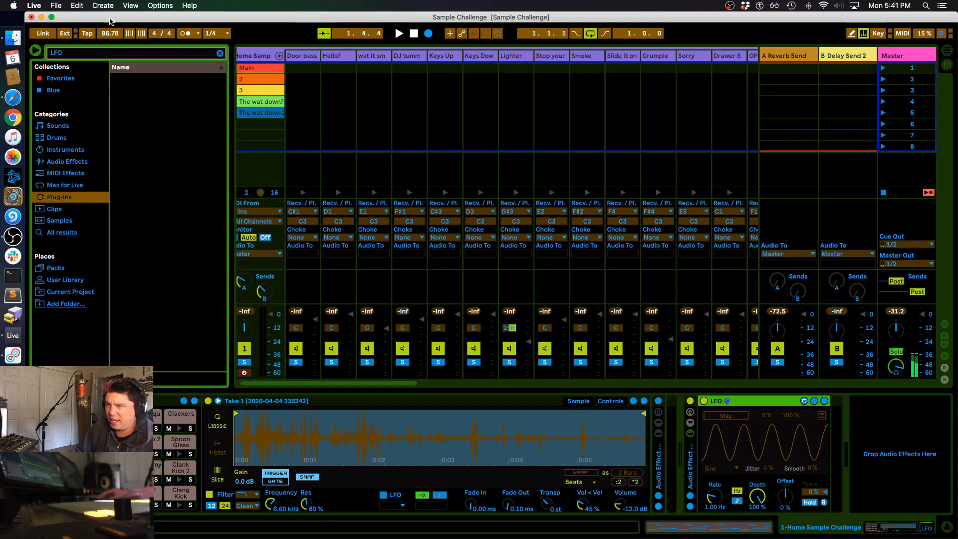
{"action": "left_click", "coordinate": [220, 52]}
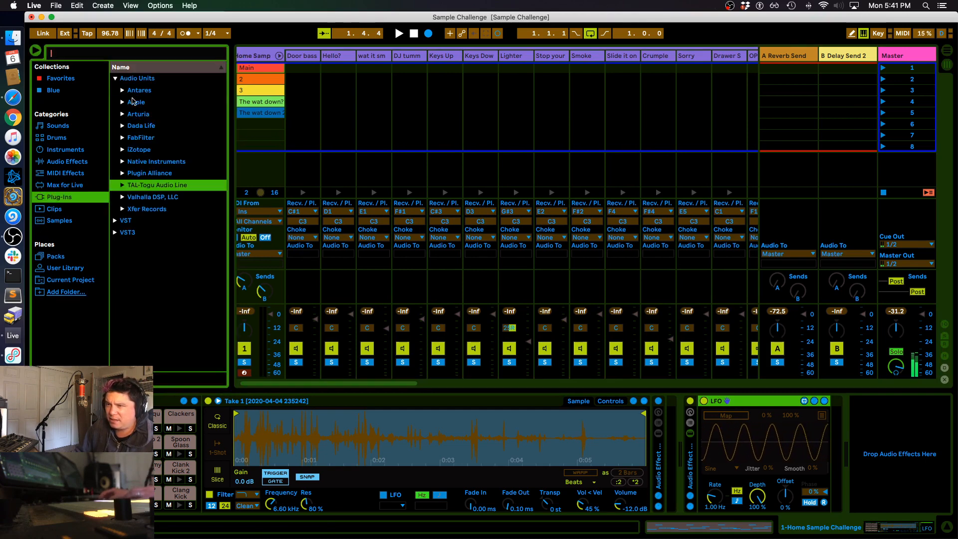
{"action": "left_click", "coordinate": [70, 166]}
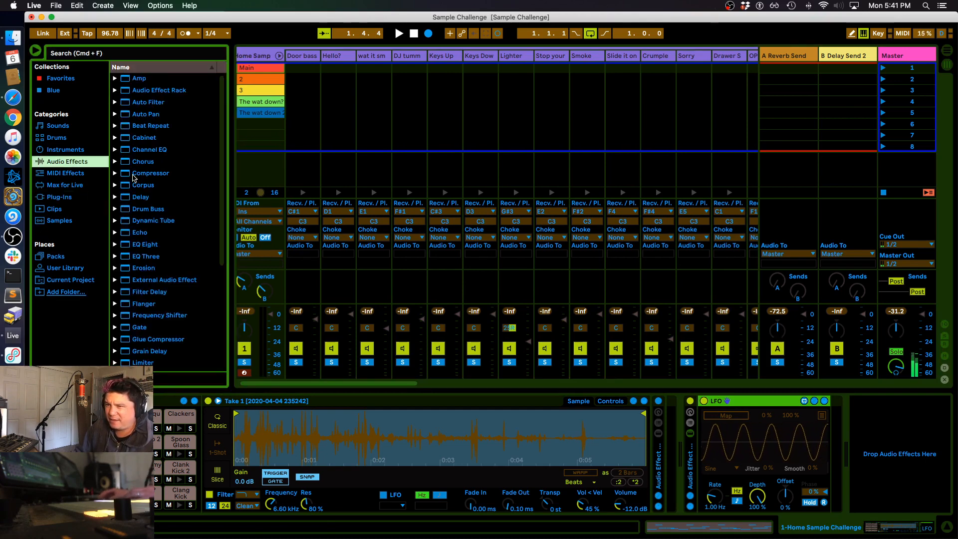
{"action": "scroll", "coordinate": [137, 189], "scroll_direction": "down", "scroll_amount": 5}
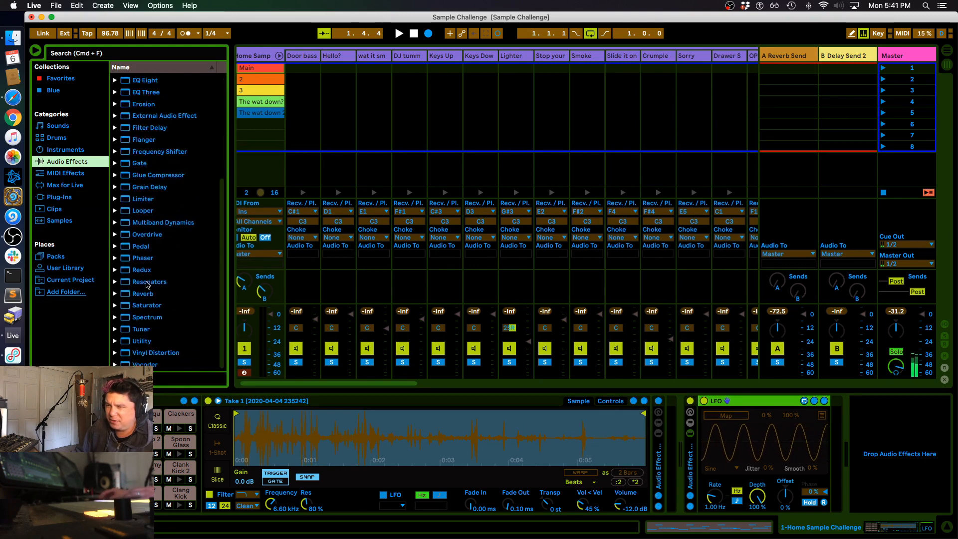
{"action": "mouse_move", "coordinate": [140, 294]}
{"action": "left_mouse_down"}
{"action": "mouse_move", "coordinate": [802, 402]}
{"action": "mouse_move", "coordinate": [833, 422]}
{"action": "left_mouse_up"}
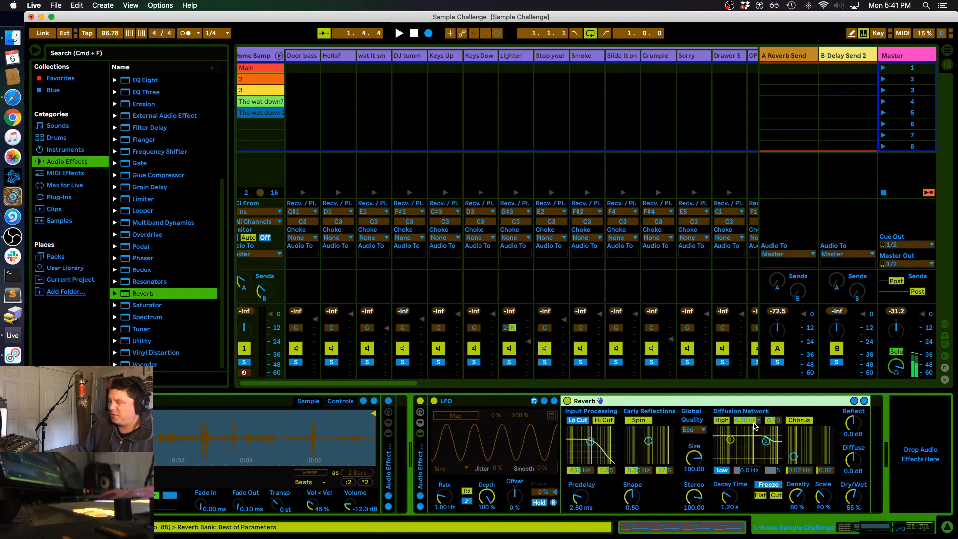
Map the LFO's first modulation target to the Reverb's Dry/Wet amount
{"action": "left_click", "coordinate": [467, 419]}
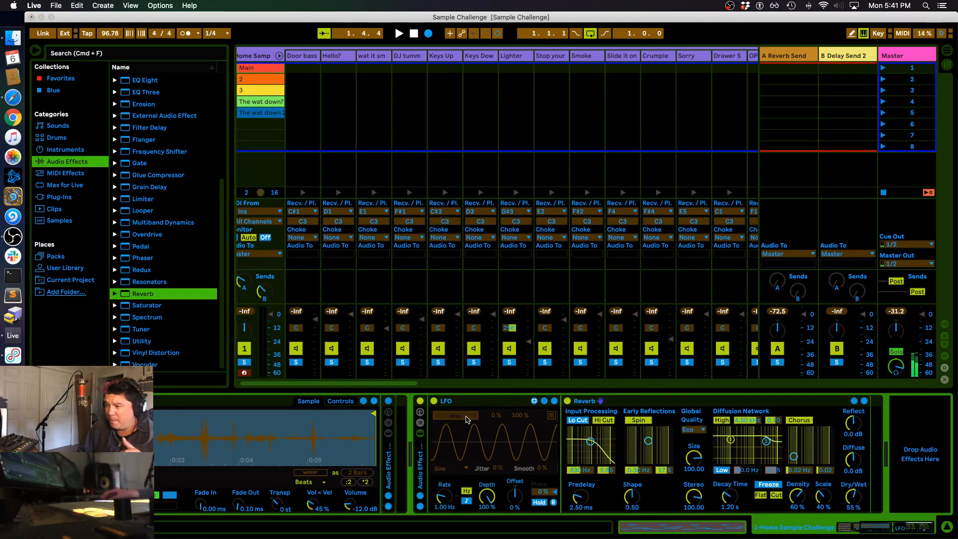
{"action": "left_click", "coordinate": [853, 498]}
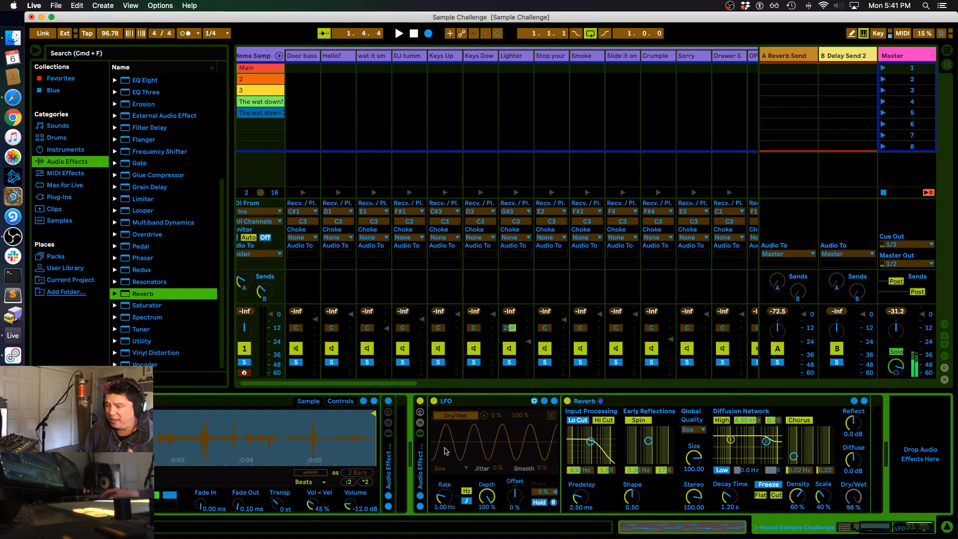
{"action": "left_click", "coordinate": [853, 497]}
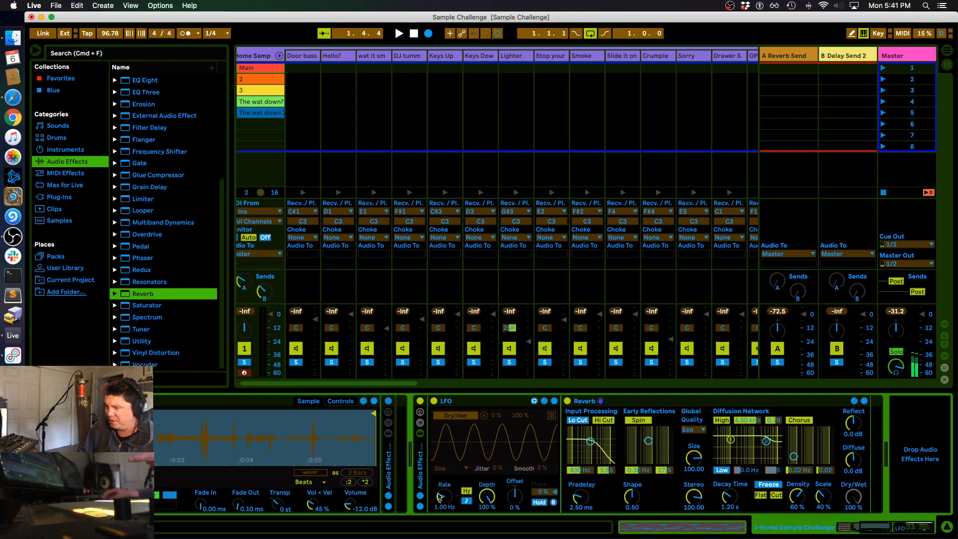
Slow the LFO rate to 0.18 Hz and reduce its depth to 27.6%
{"action": "left_click_drag", "start_coordinate": [439, 496], "coordinate": [439, 508]}
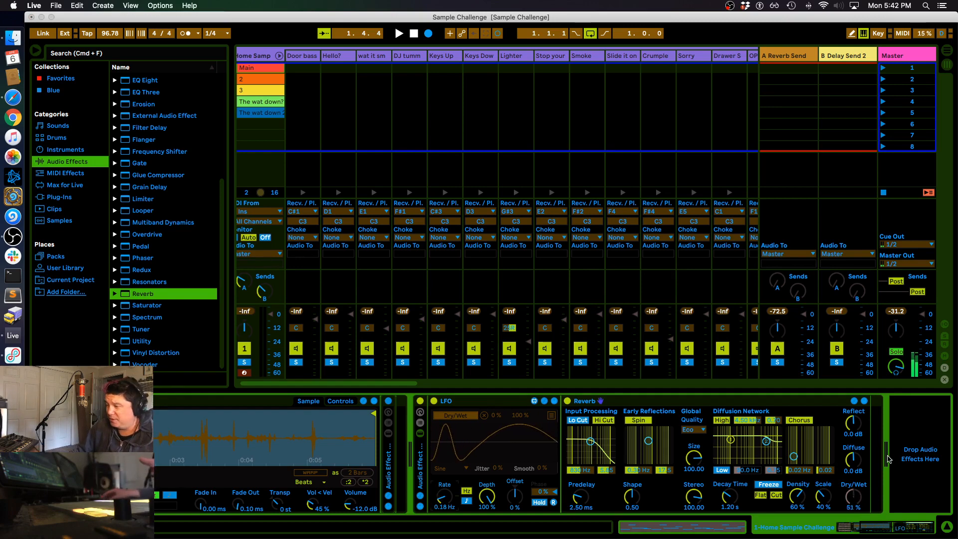
{"action": "left_click", "coordinate": [853, 495]}
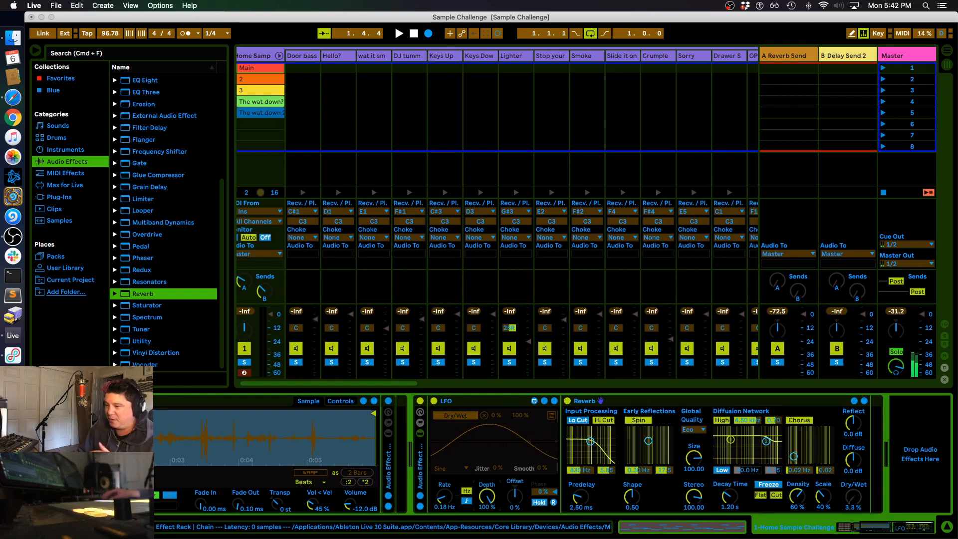
{"action": "left_click_drag", "start_coordinate": [487, 496], "coordinate": [487, 509]}
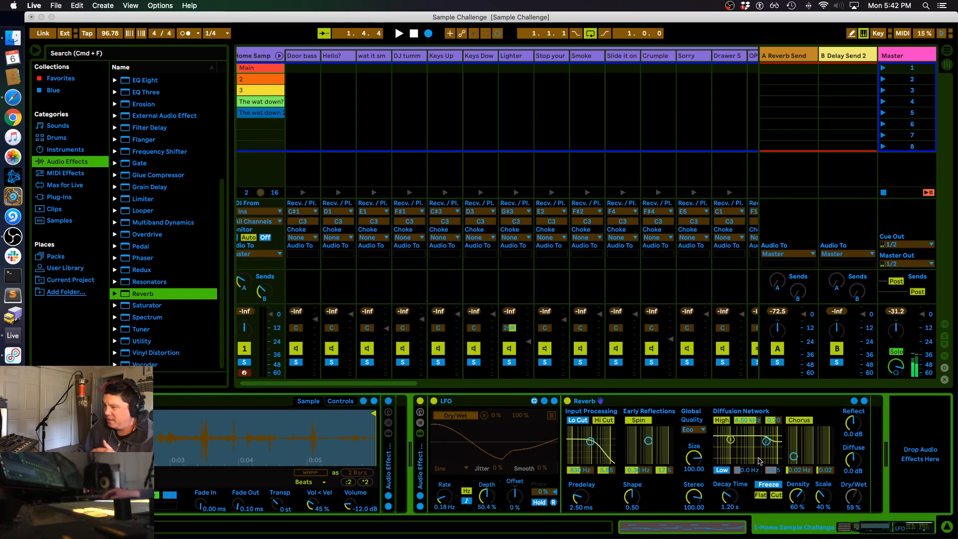
{"action": "left_click", "coordinate": [861, 502]}
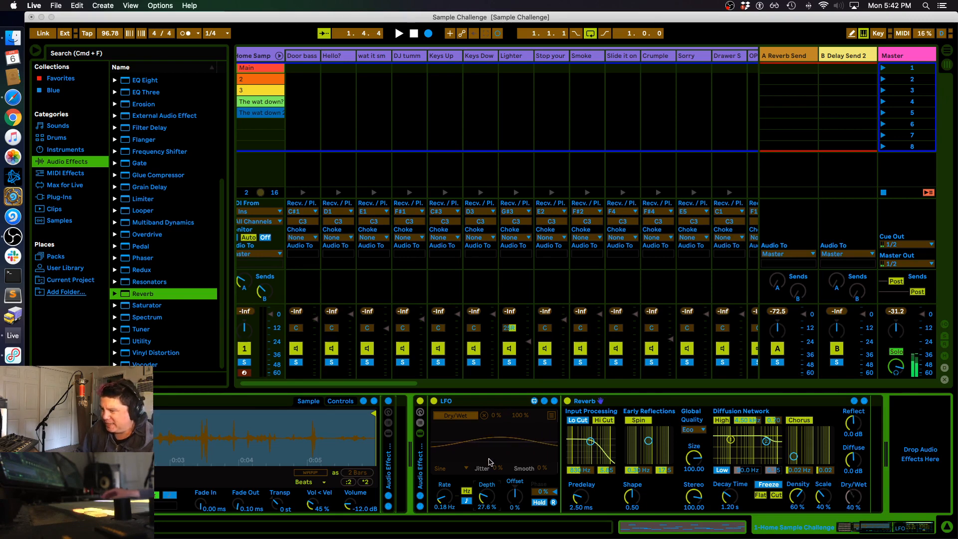
Set the LFO's depth to 74.8% and rate to 0.92 Hz, with a Square waveform
{"action": "left_click_drag", "start_coordinate": [488, 497], "coordinate": [446, 488]}
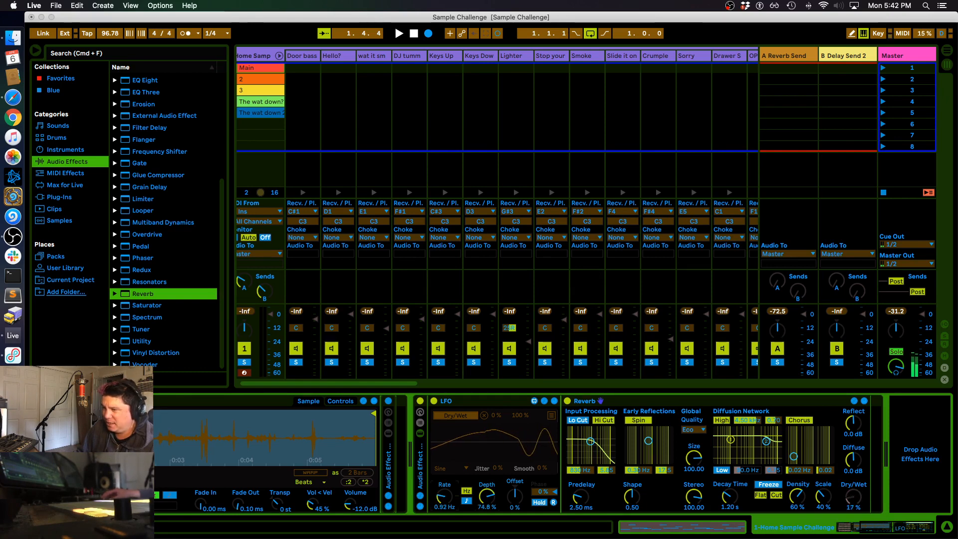
{"action": "left_click", "coordinate": [449, 471]}
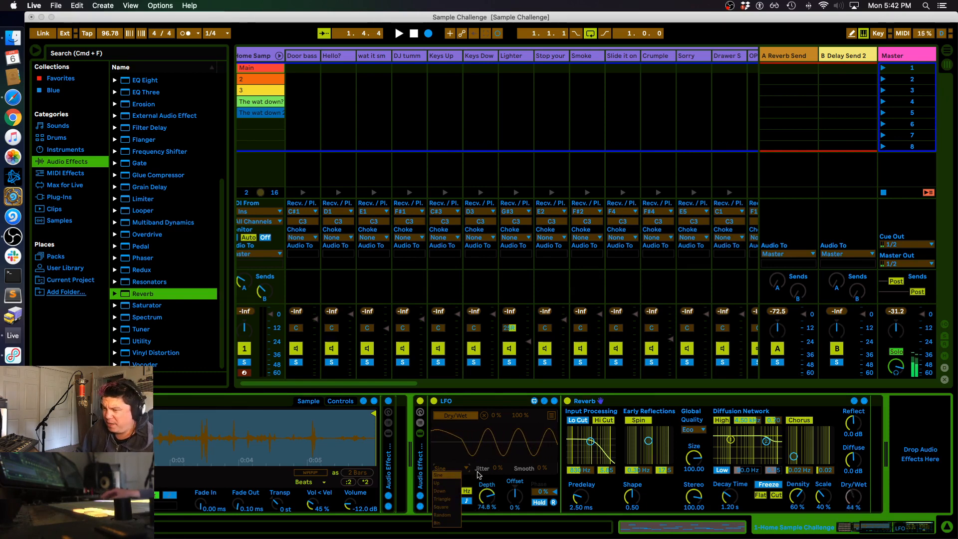
{"action": "left_click", "coordinate": [457, 506]}
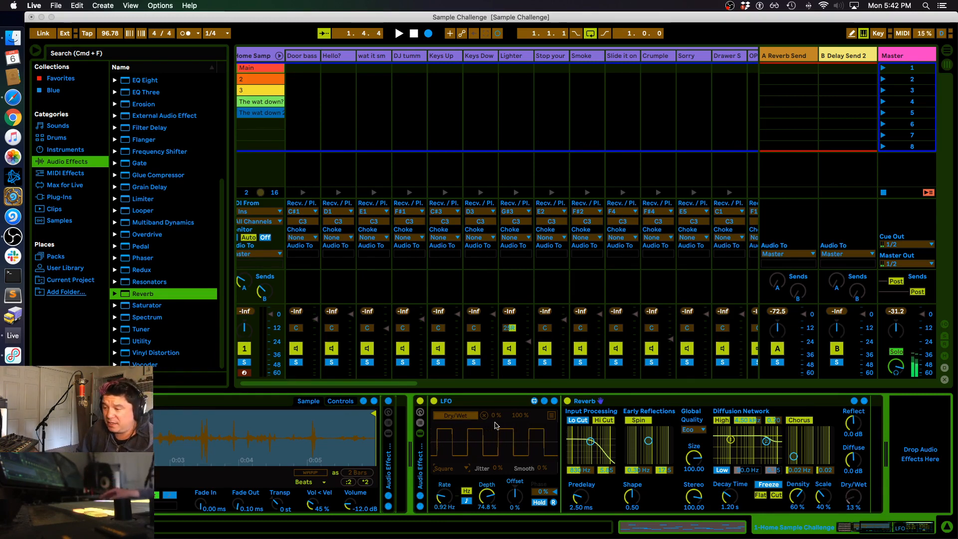
Map the LFO's second modulation target to the Reverb's Reflect level
{"action": "left_click", "coordinate": [552, 415]}
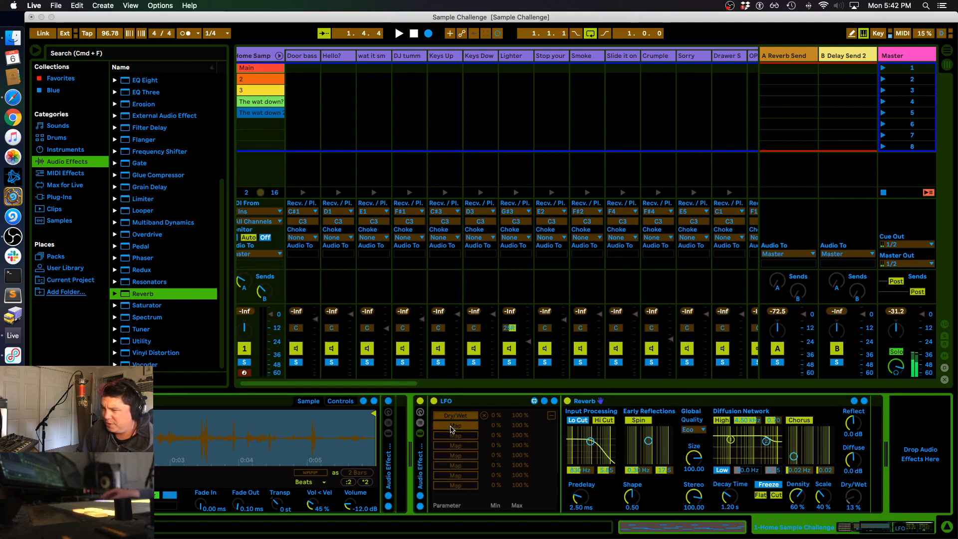
{"action": "left_click", "coordinate": [853, 428]}
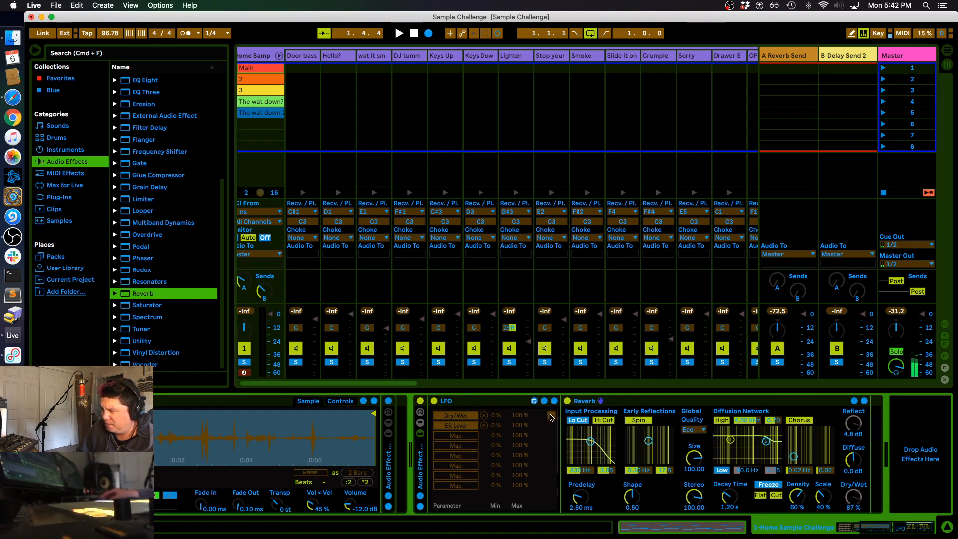
{"action": "left_click", "coordinate": [551, 416]}
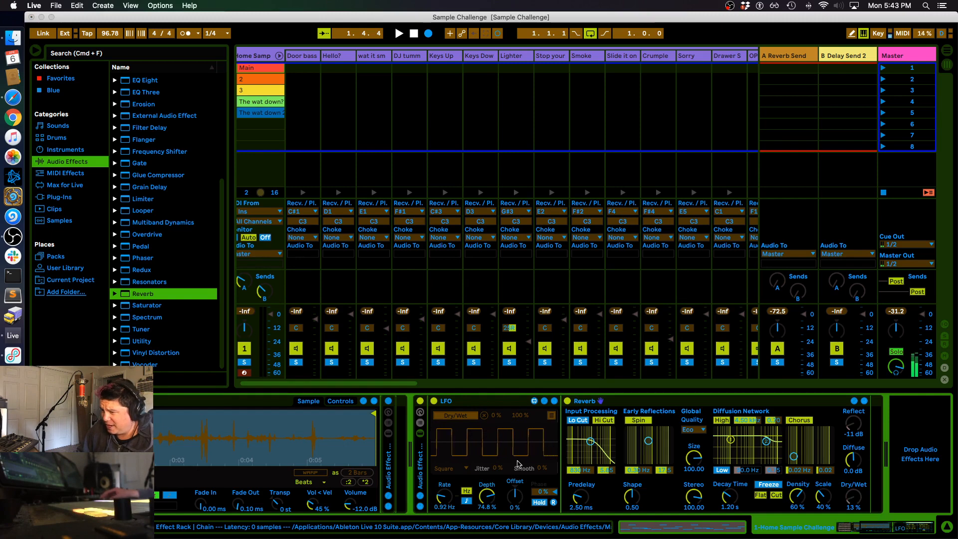
Change the LFO waveform to Triangle and check the modulated Reflect level on the Reverb
{"action": "left_click", "coordinate": [447, 469]}
{"action": "left_click", "coordinate": [456, 501]}
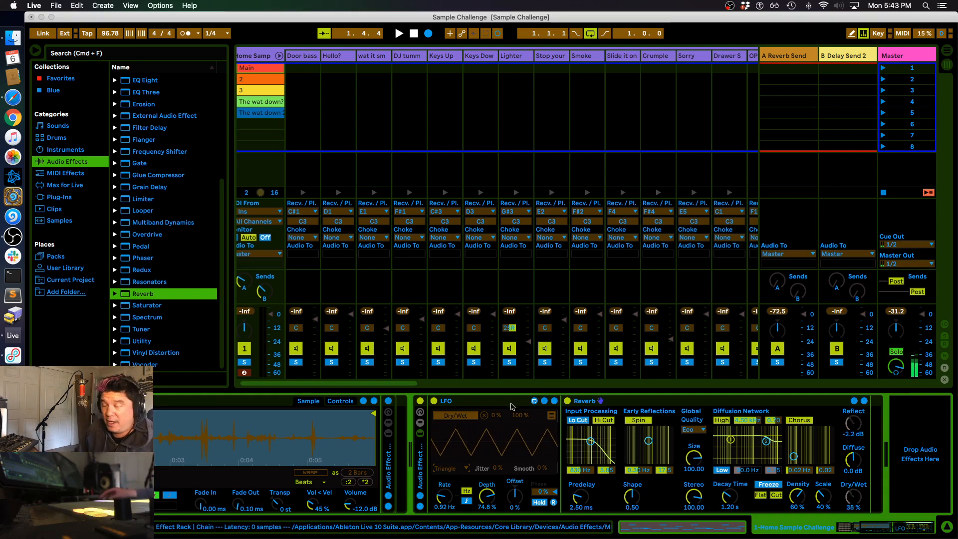
{"action": "left_click", "coordinate": [861, 428]}
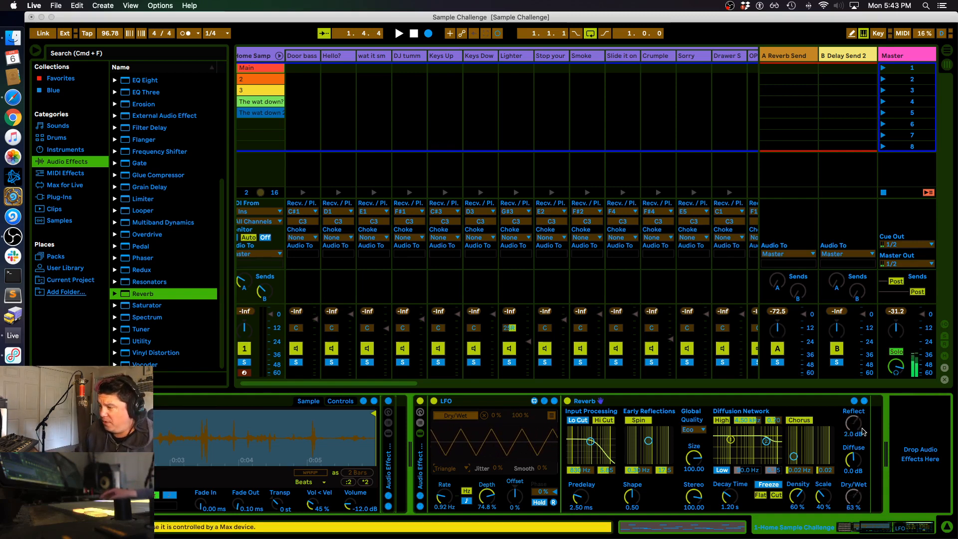
Limit the maximum of the LFO's ER Level mapping to 31%
{"action": "left_click", "coordinate": [551, 416]}
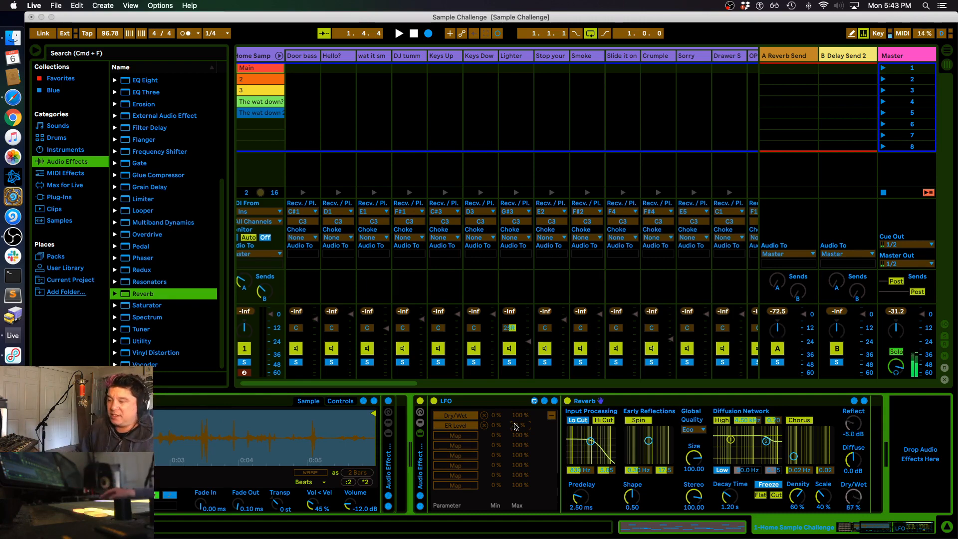
{"action": "left_click", "coordinate": [551, 415]}
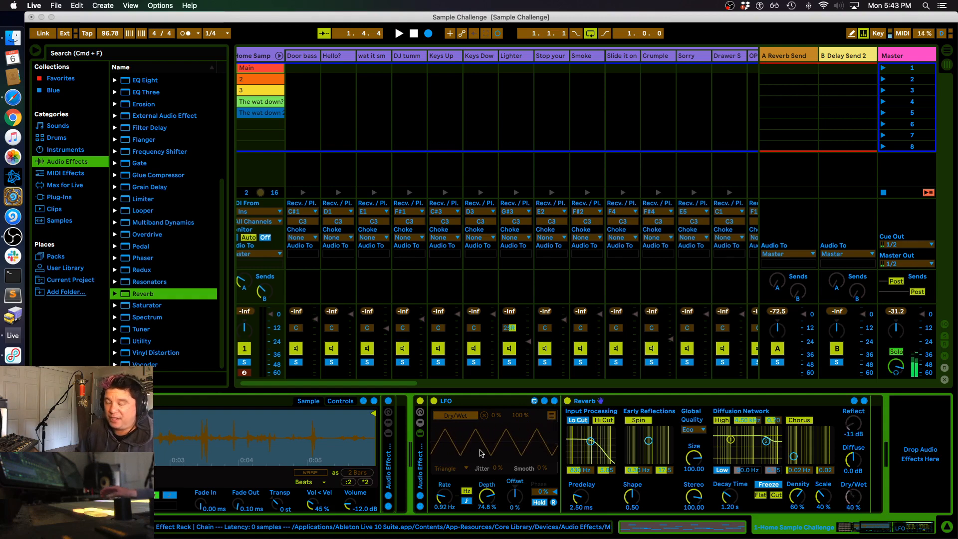
{"action": "left_click", "coordinate": [850, 423]}
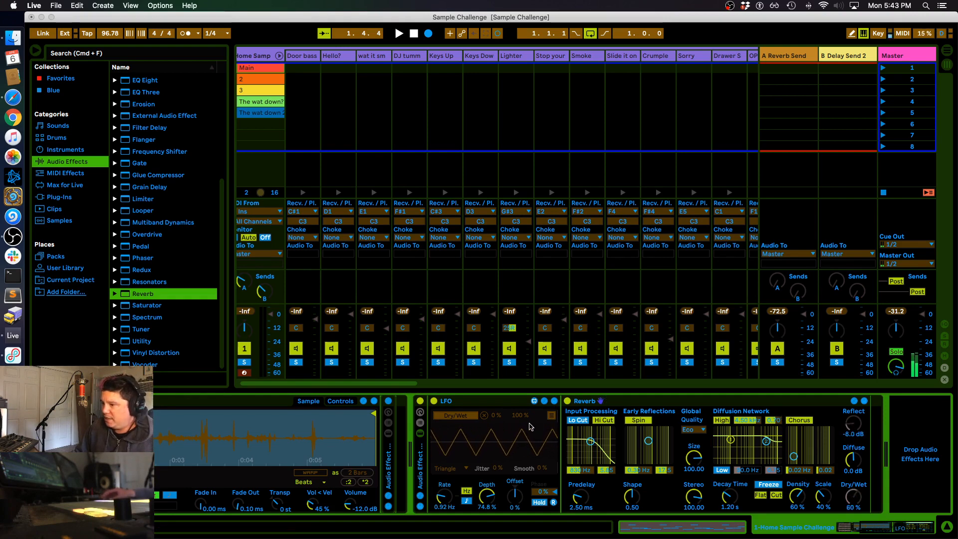
Map the LFO's fourth modulation target to the Reverb's Size and close the mapping list
{"action": "left_click", "coordinate": [551, 415]}
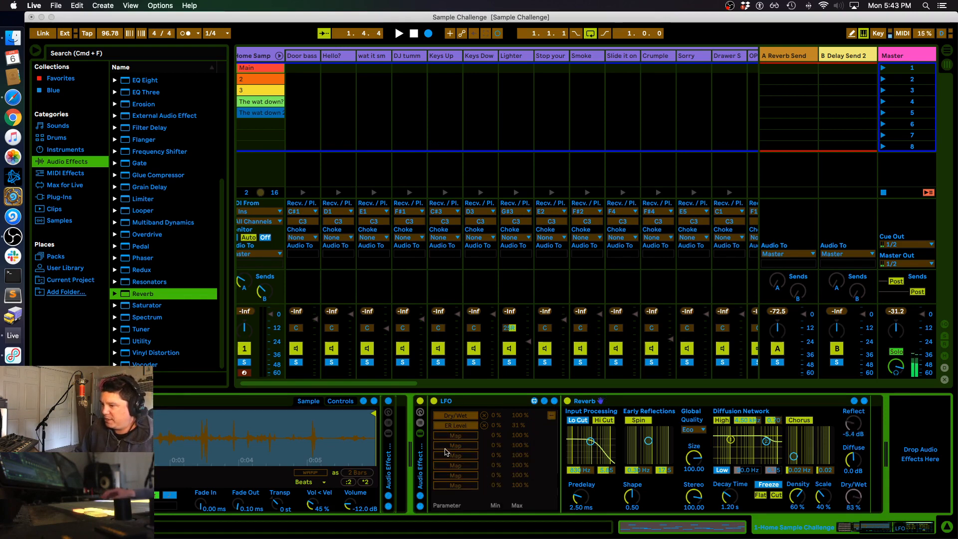
{"action": "left_click", "coordinate": [693, 458]}
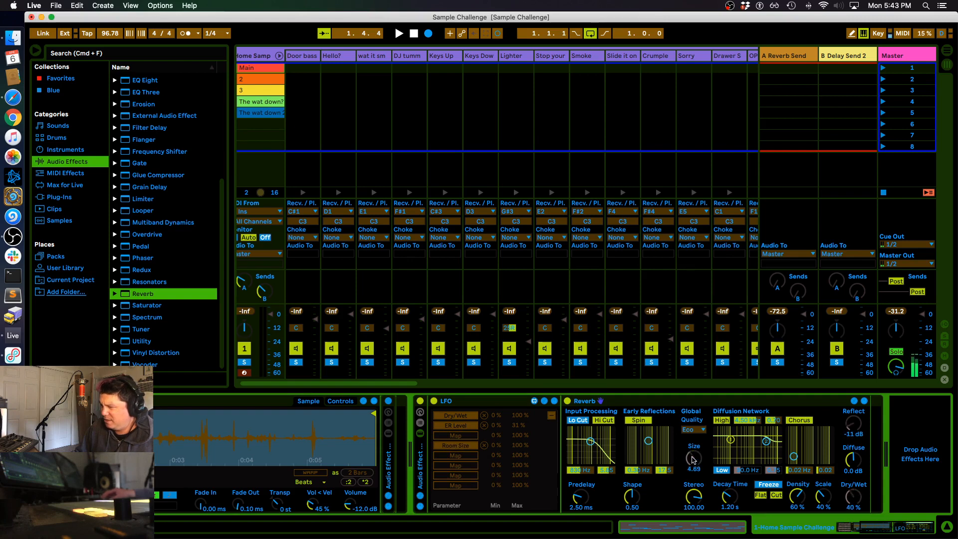
{"action": "left_click", "coordinate": [535, 401]}
Expand the Simpler holding the Take 1 sample to show its enlarged waveform and detailed controls
{"action": "scroll", "coordinate": [265, 429], "scroll_direction": "left", "scroll_amount": 3}
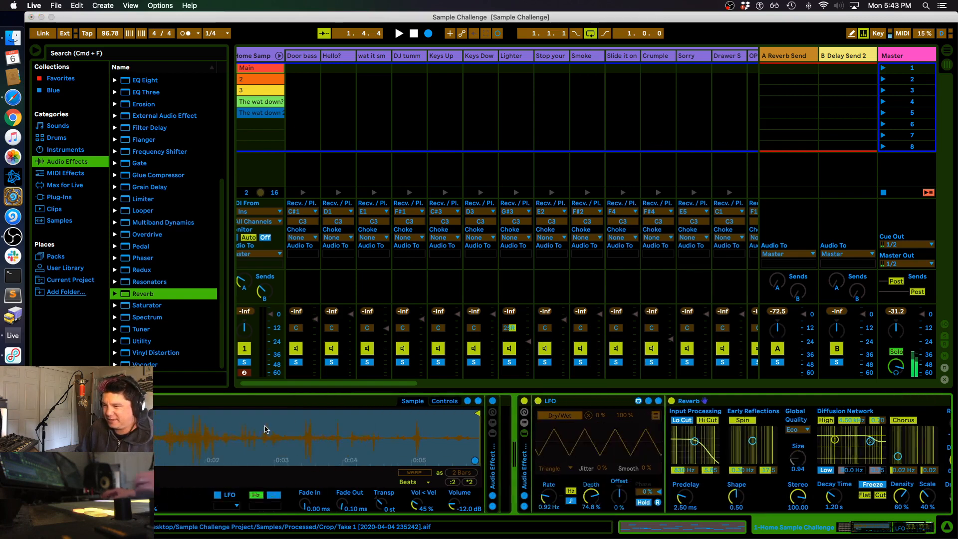
{"action": "scroll", "coordinate": [265, 429], "scroll_direction": "left", "scroll_amount": 4}
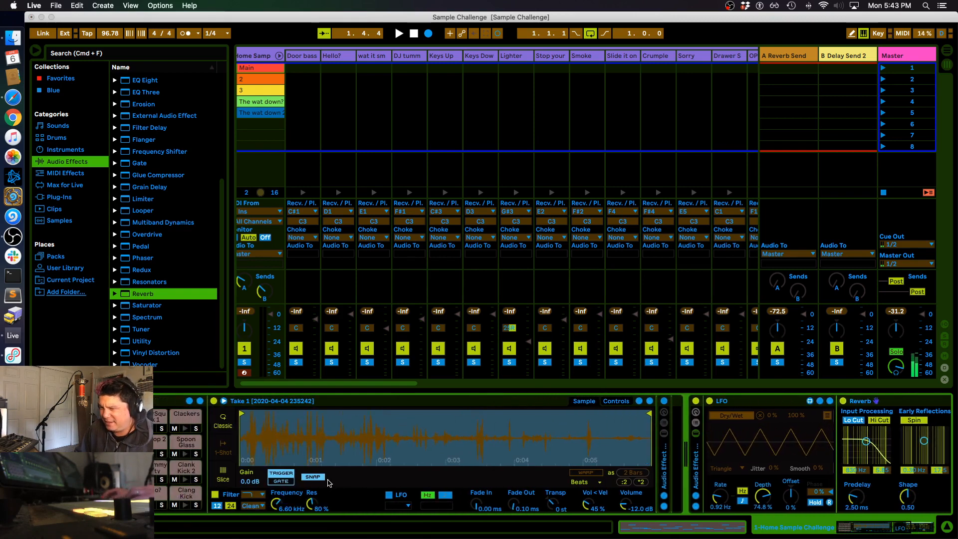
{"action": "left_click", "coordinate": [223, 404]}
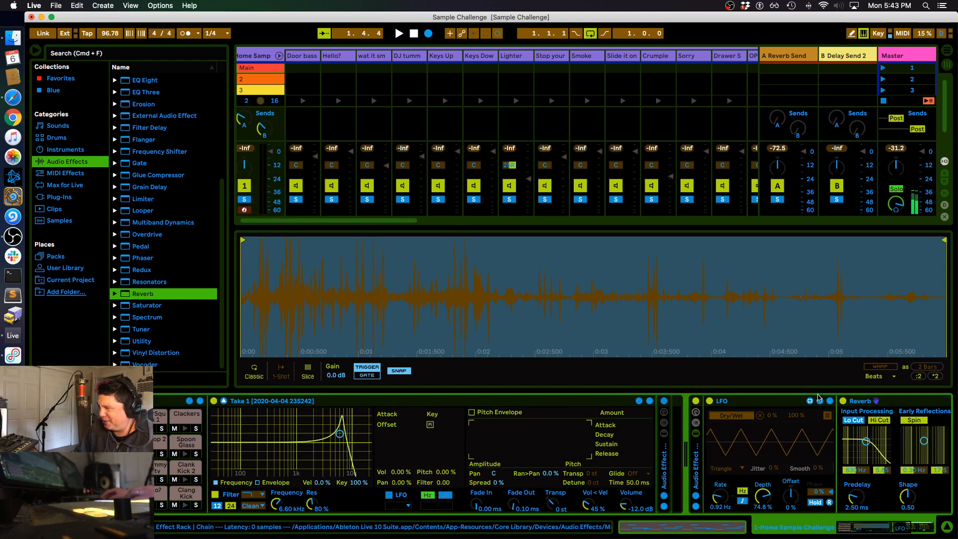